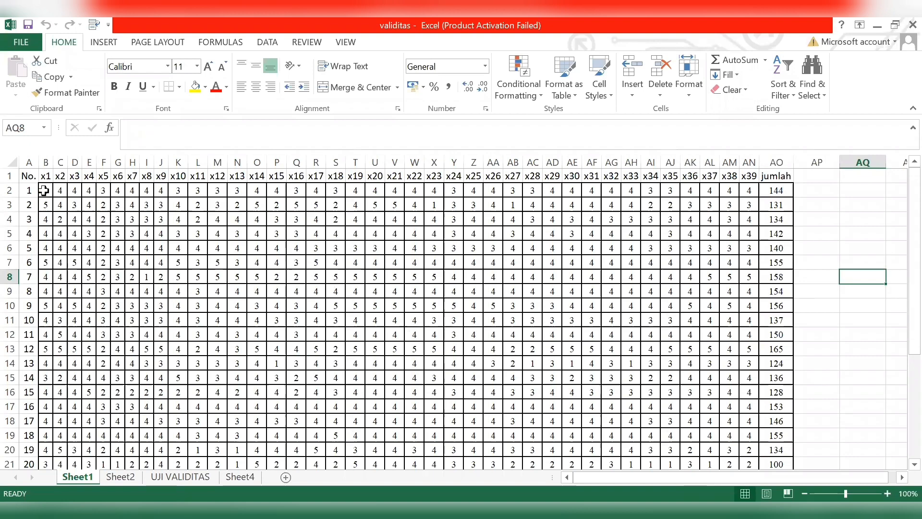
# - Copy the questionnaire scores and the jumlah totals in B2:AO31 on Sheet1, without the header row and number column
pyautogui.moveTo(44, 191); pyautogui.dragTo(552, 477)
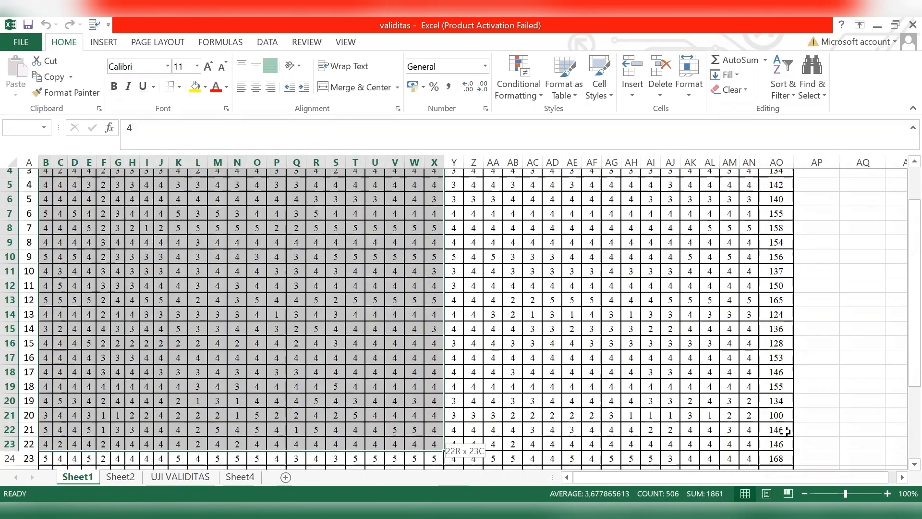
pyautogui.moveTo(784, 431); pyautogui.dragTo(780, 435)
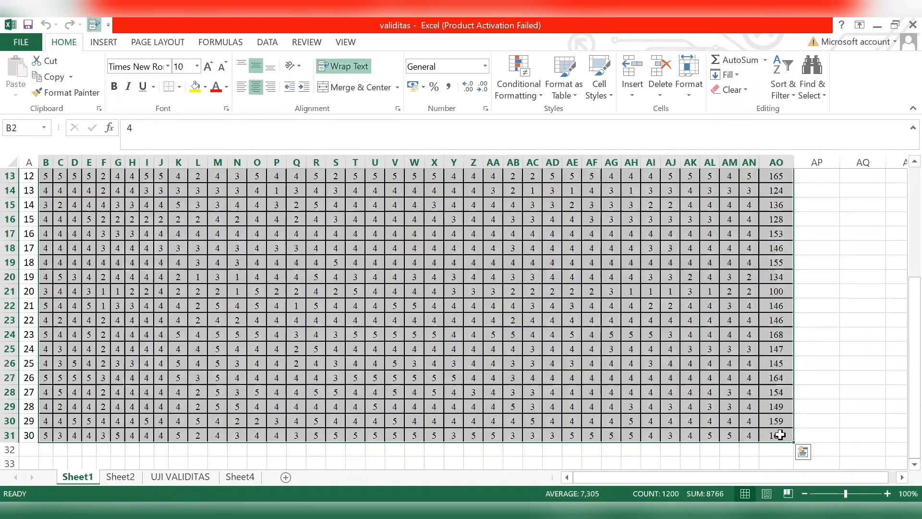
pyautogui.hotkey('ctrl', 'c')
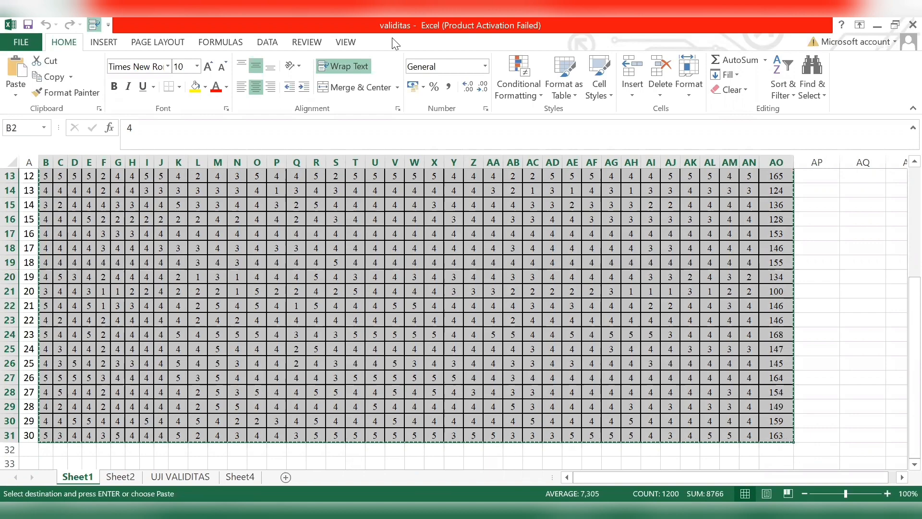
# - Switch to IBM SPSS Statistics and paste the copied scores into the empty dataset, starting at the first cell of row 1
pyautogui.hotkey('alt', 'Tab')
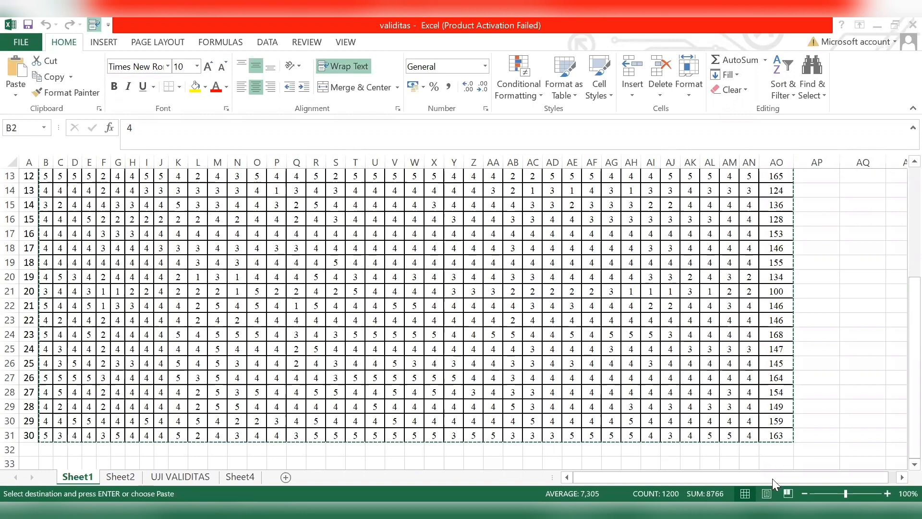
pyautogui.hotkey('alt', 'Tab')
pyautogui.click(95, 127)
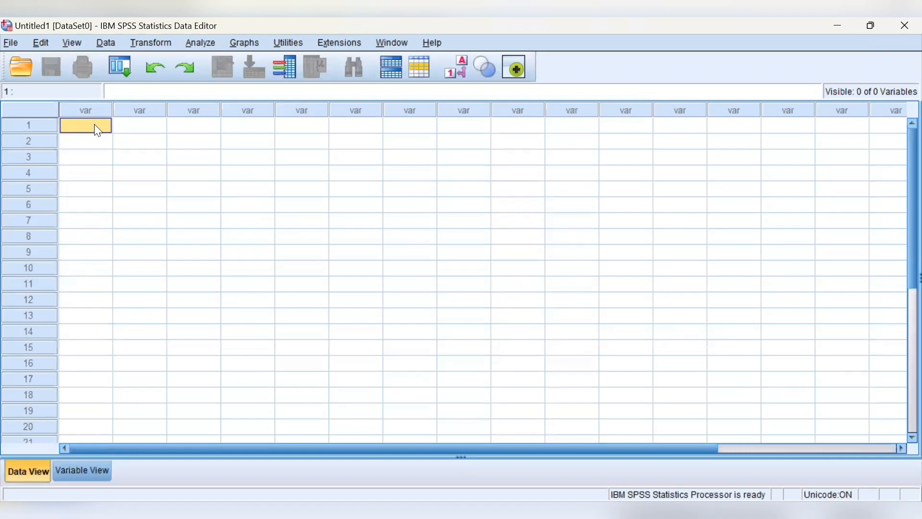
pyautogui.hotkey('ctrl', 'v')
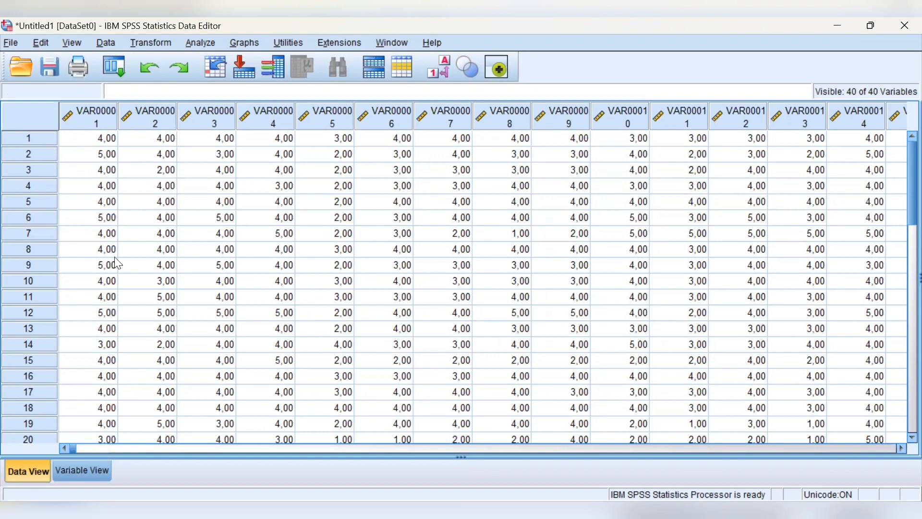
pyautogui.scroll(-7, 115, 263)
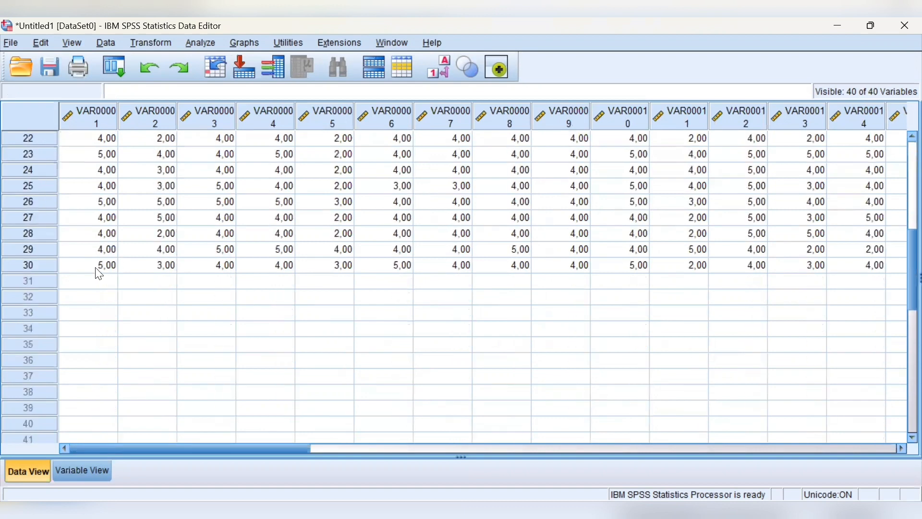
pyautogui.scroll(7, 93, 270)
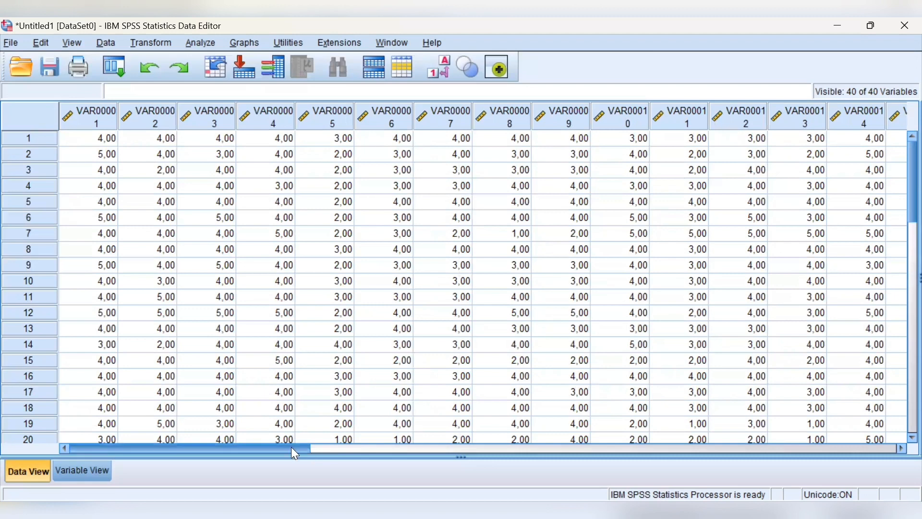
pyautogui.moveTo(769, 466); pyautogui.dragTo(288, 500)
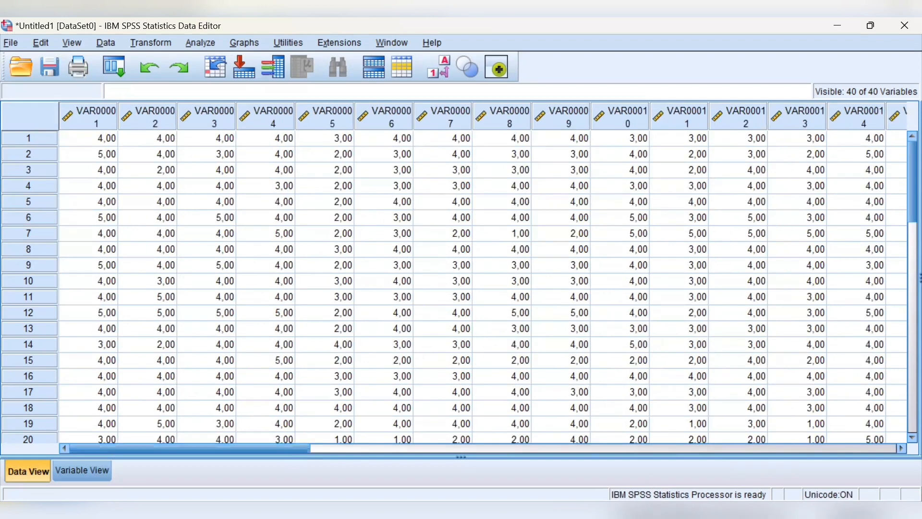
# - Replace VAR000 with X in all variable names of the dataset
pyautogui.click(86, 472)
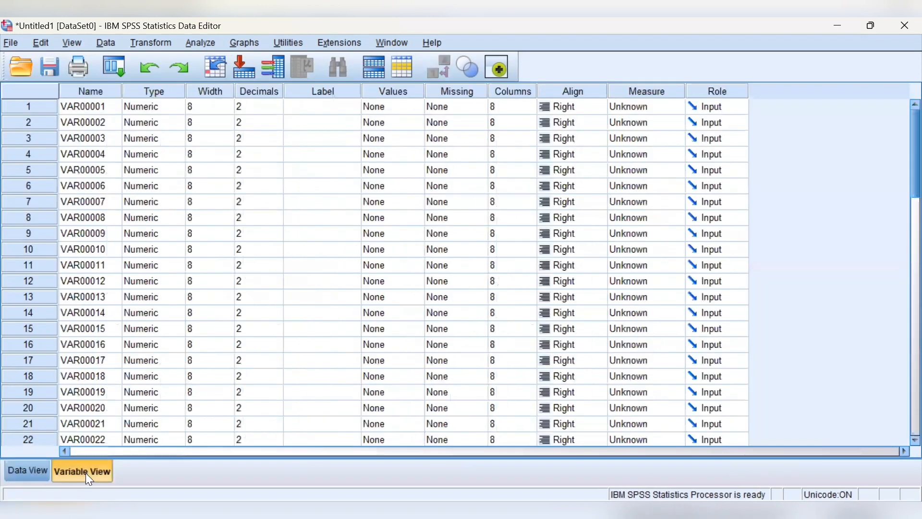
pyautogui.click(99, 91)
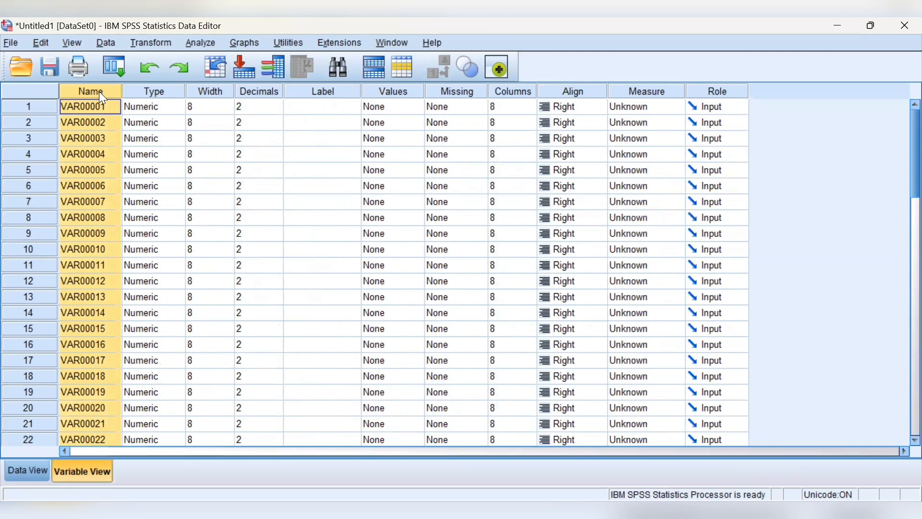
pyautogui.hotkey('ctrl', 'f')
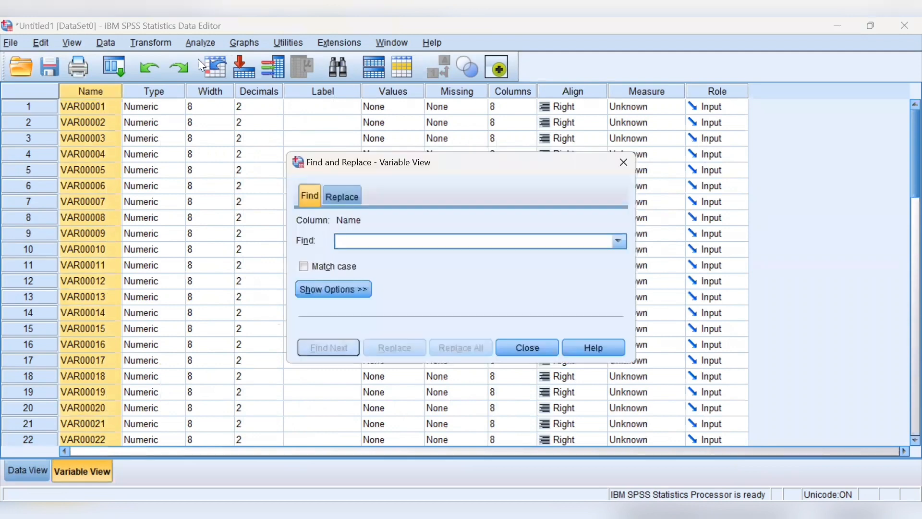
pyautogui.click(349, 197)
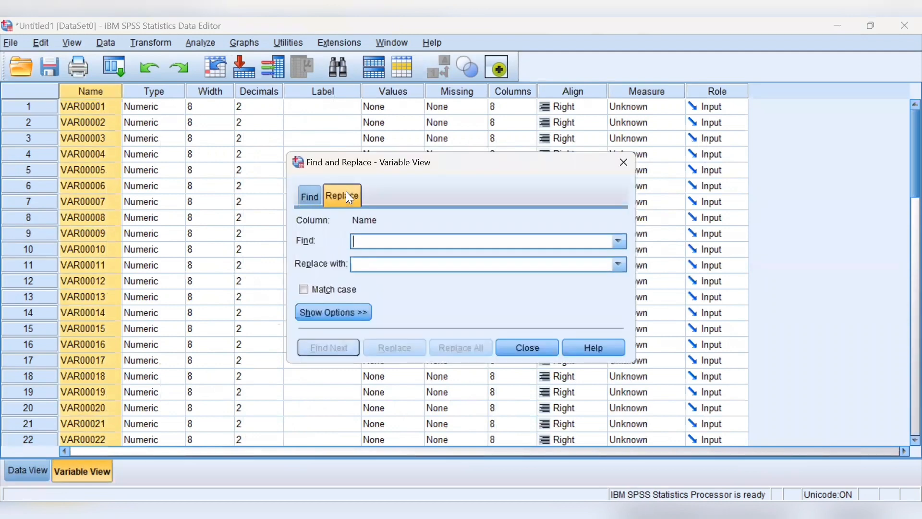
pyautogui.click(376, 244)
pyautogui.write('VAR')
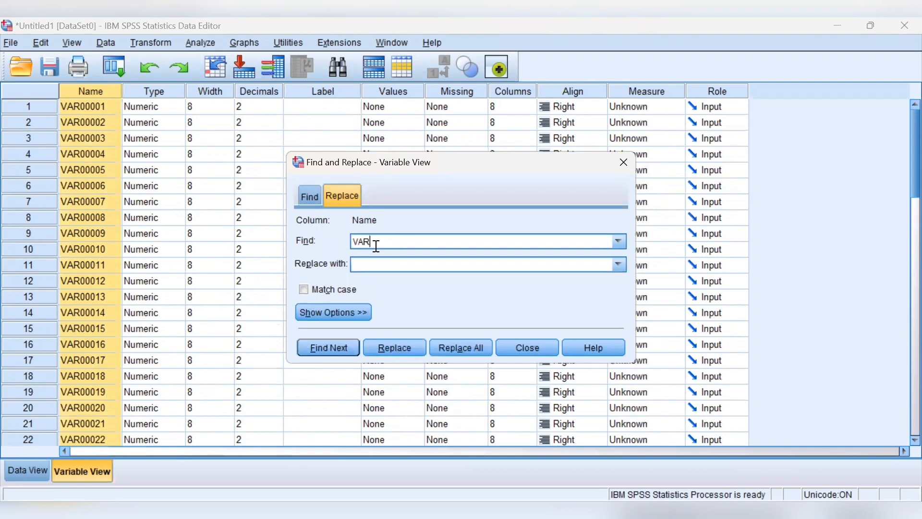
pyautogui.write('000')
pyautogui.click(377, 261)
pyautogui.write('X')
pyautogui.click(467, 344)
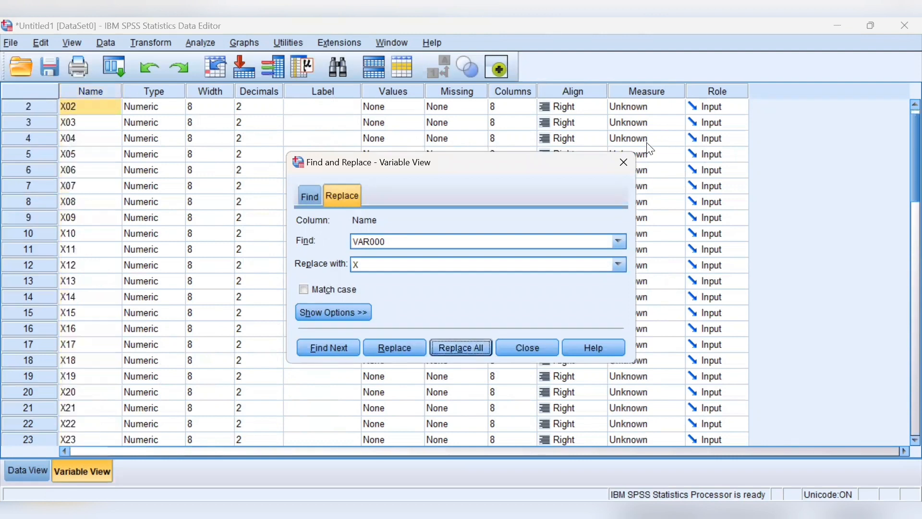
pyautogui.click(626, 162)
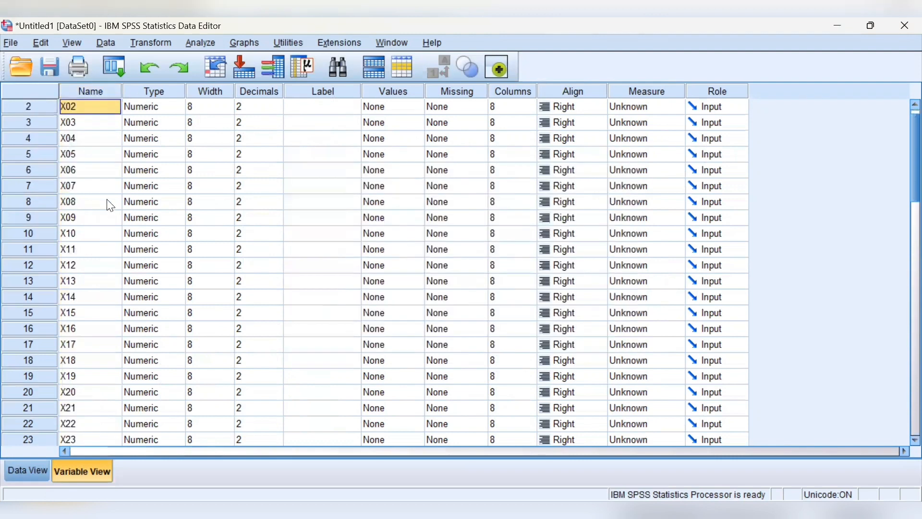
# - Rename the last variable, in row 40, as TOTAL
pyautogui.scroll(-1, 113, 235)
pyautogui.scroll(-10, 114, 235)
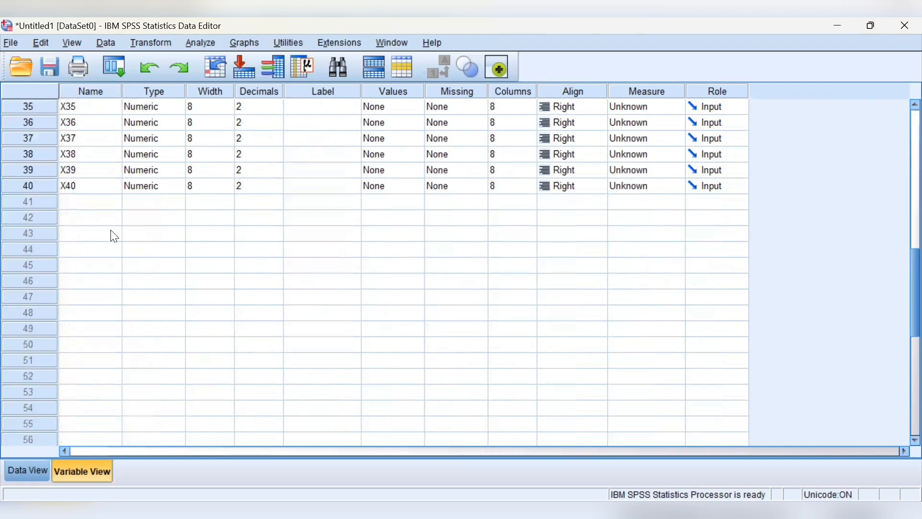
pyautogui.click(108, 190)
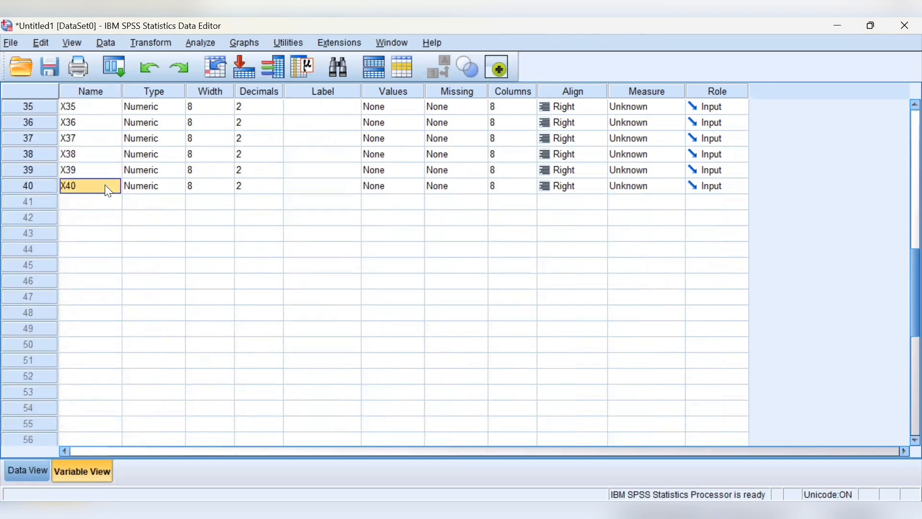
pyautogui.press('BackSpace')
pyautogui.write('TO')
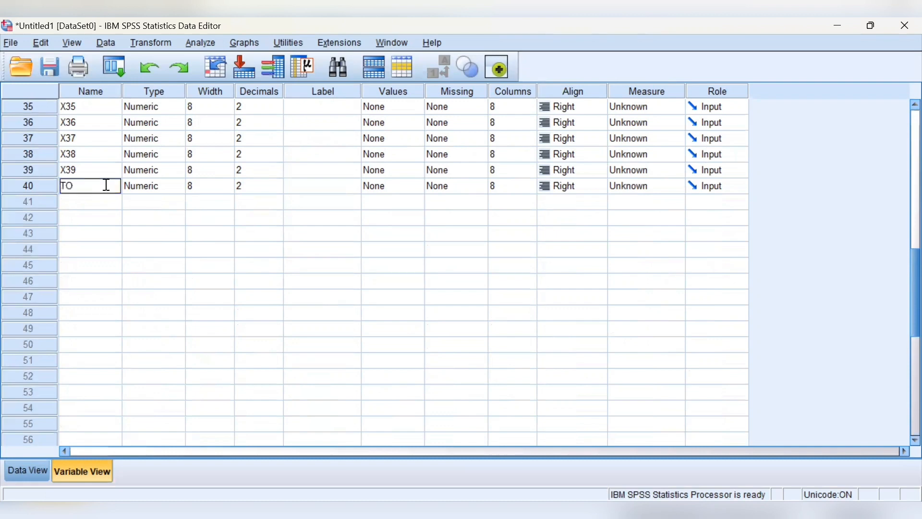
pyautogui.write('TAL')
pyautogui.scroll(11, 196, 210)
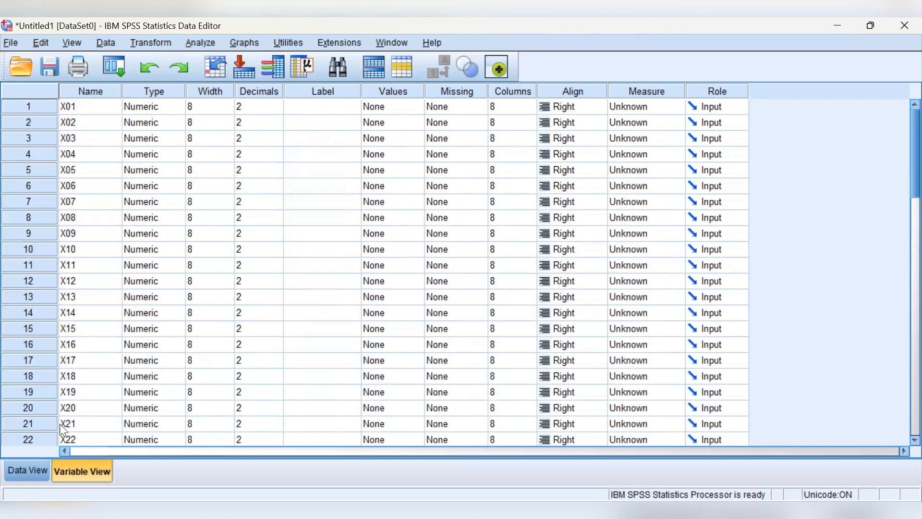
# - Run a bivariate Pearson correlation on all variables, X01 through TOTAL, with two-tailed significance and significant correlations flagged
pyautogui.click(30, 477)
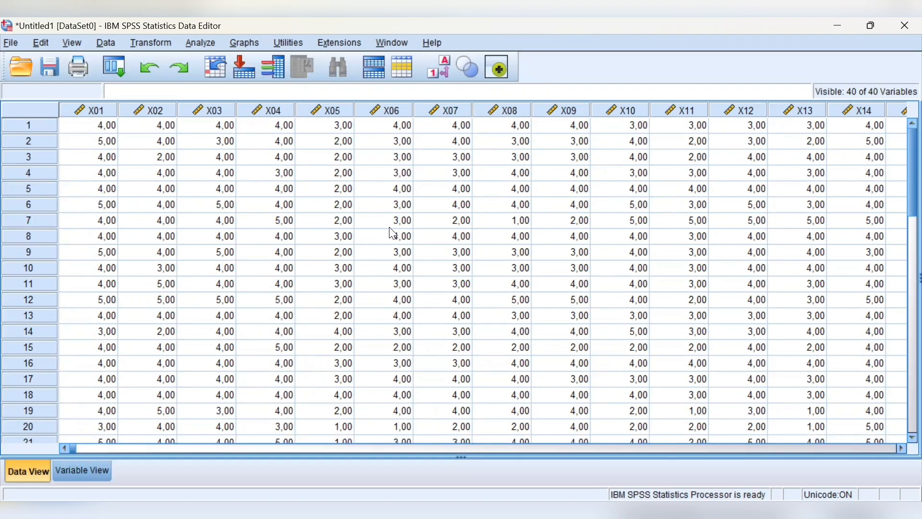
pyautogui.click(208, 43)
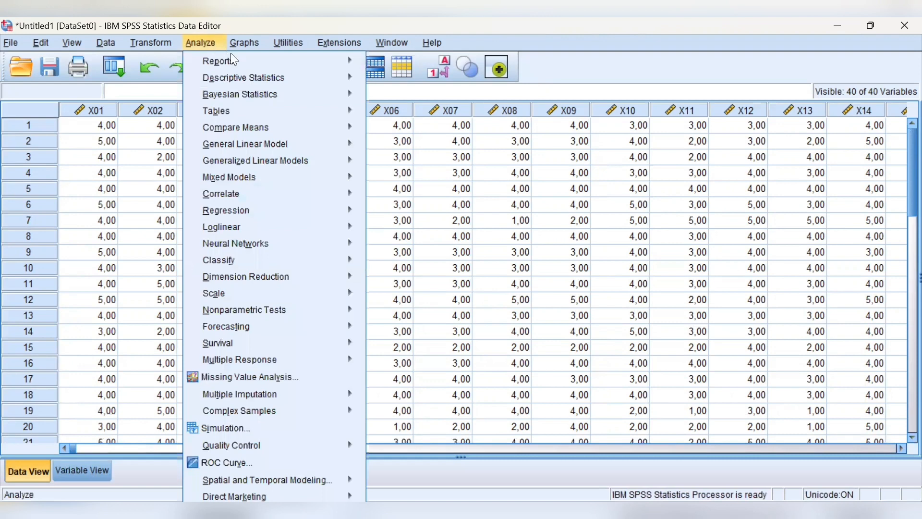
pyautogui.moveTo(271, 141)
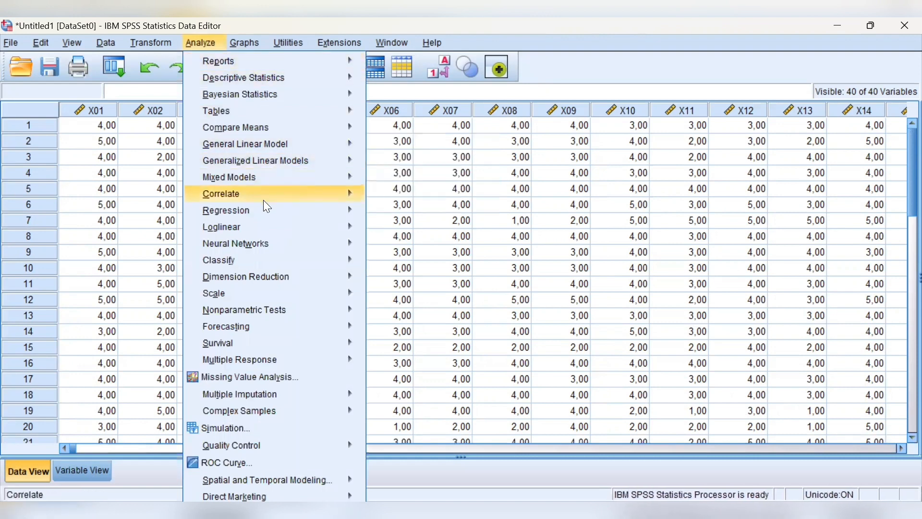
pyautogui.moveTo(264, 199)
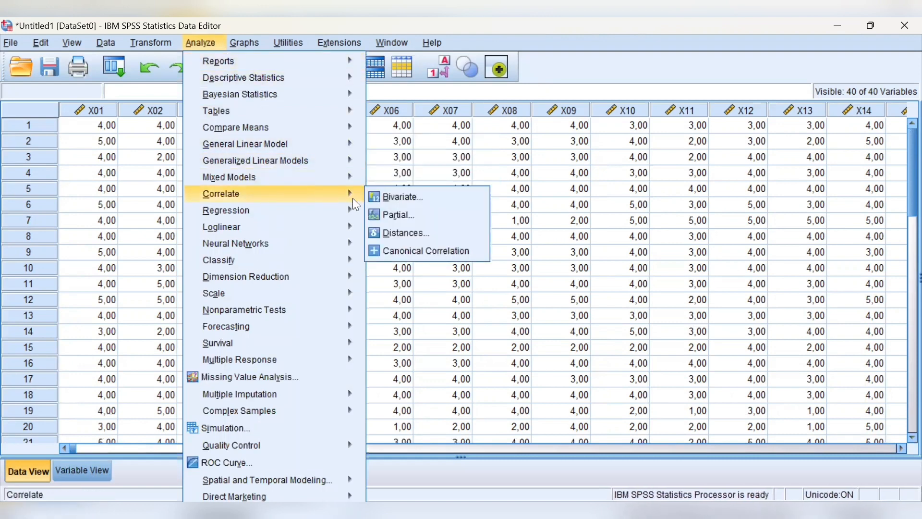
pyautogui.click(405, 202)
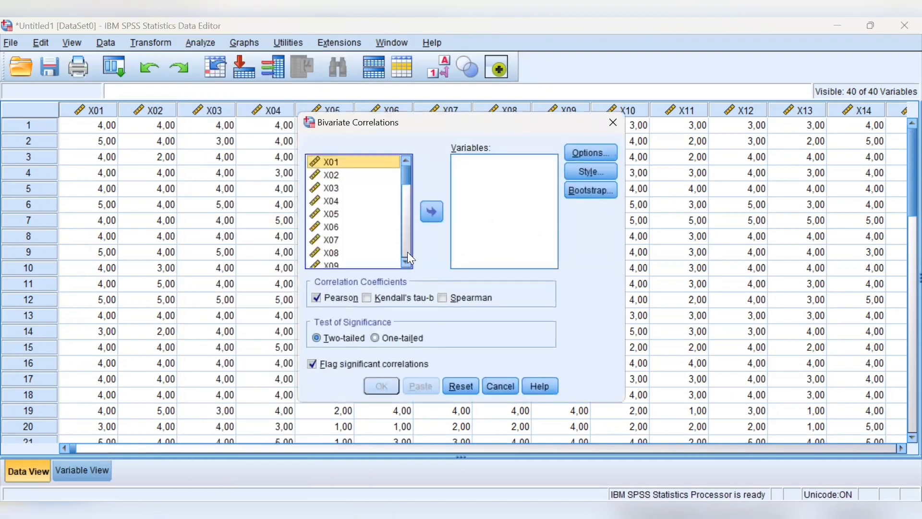
pyautogui.click(383, 214)
pyautogui.hotkey('ctrl', 'a')
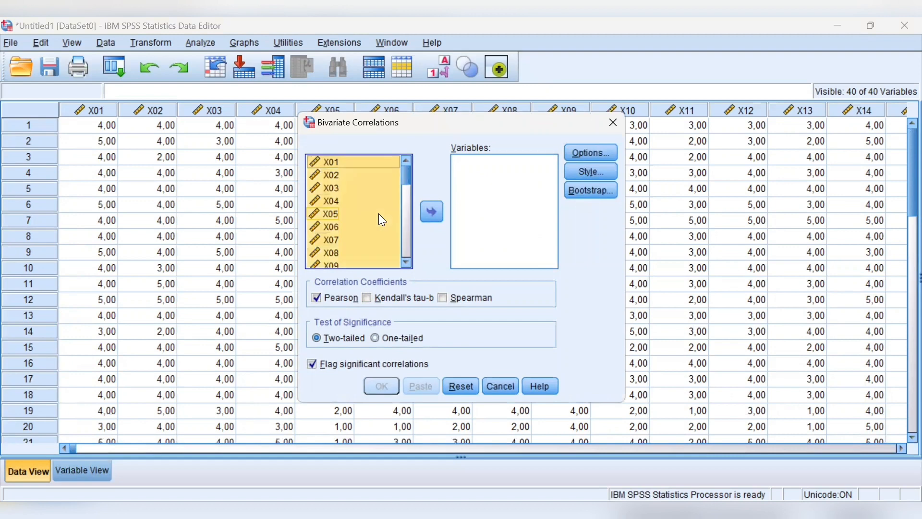
pyautogui.click(433, 214)
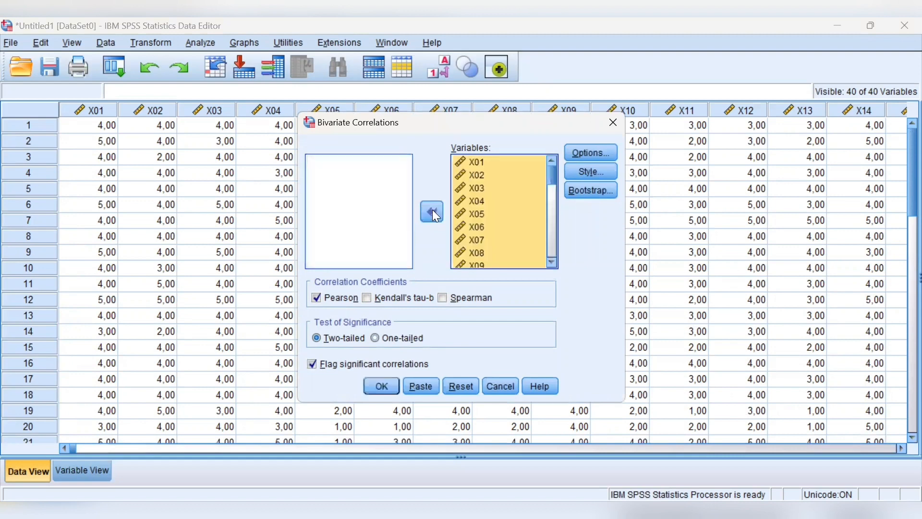
pyautogui.click(386, 387)
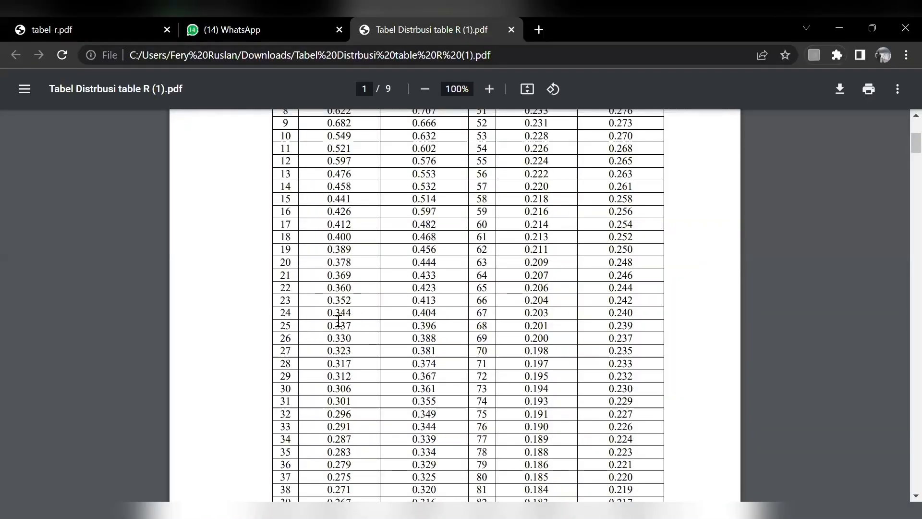
# - Consult the r table PDF and examine the items' correlations in the TOTAL column of the SPSS Correlations output
pyautogui.scroll(5, 385, 305)
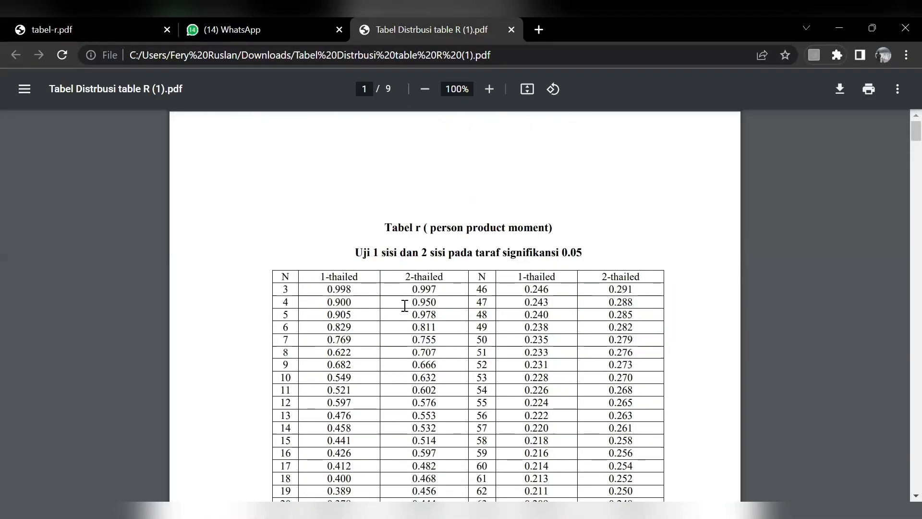
pyautogui.scroll(-5, 357, 370)
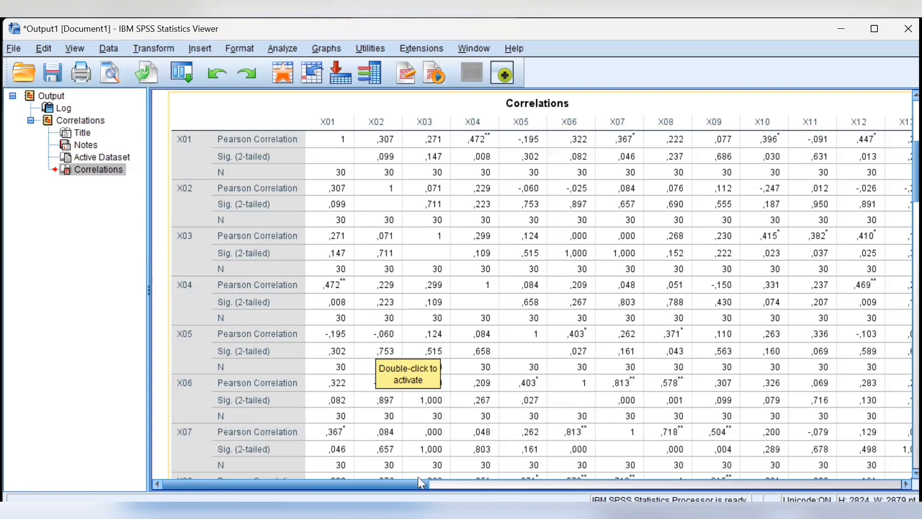
pyautogui.moveTo(420, 479); pyautogui.dragTo(894, 476)
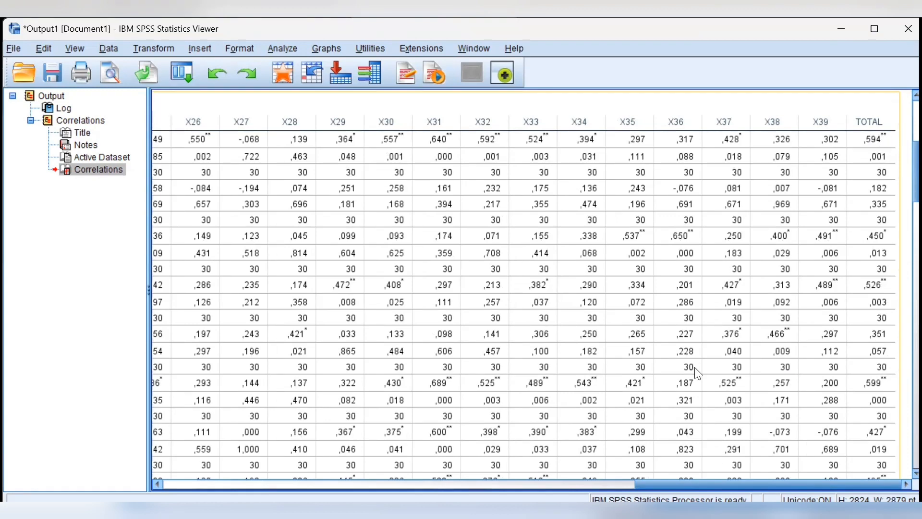
pyautogui.moveTo(678, 478); pyautogui.dragTo(145, 479)
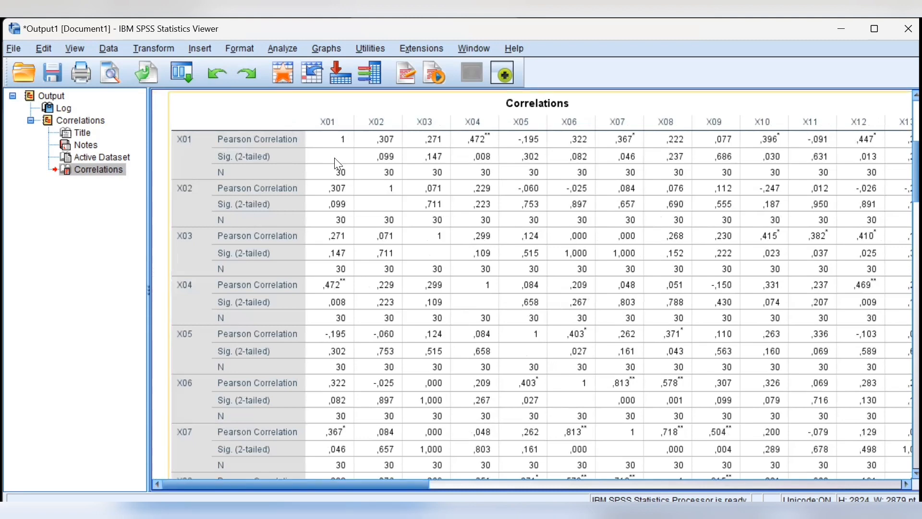
pyautogui.moveTo(410, 479); pyautogui.dragTo(886, 480)
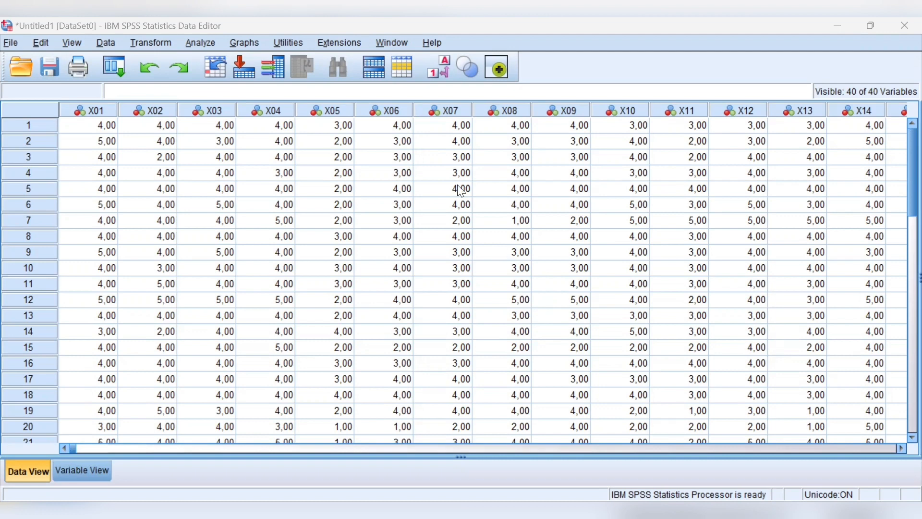
# - Set up a Reliability Analysis with X01 through X39 as the items, leaving TOTAL out
pyautogui.click(205, 42)
pyautogui.moveTo(260, 184)
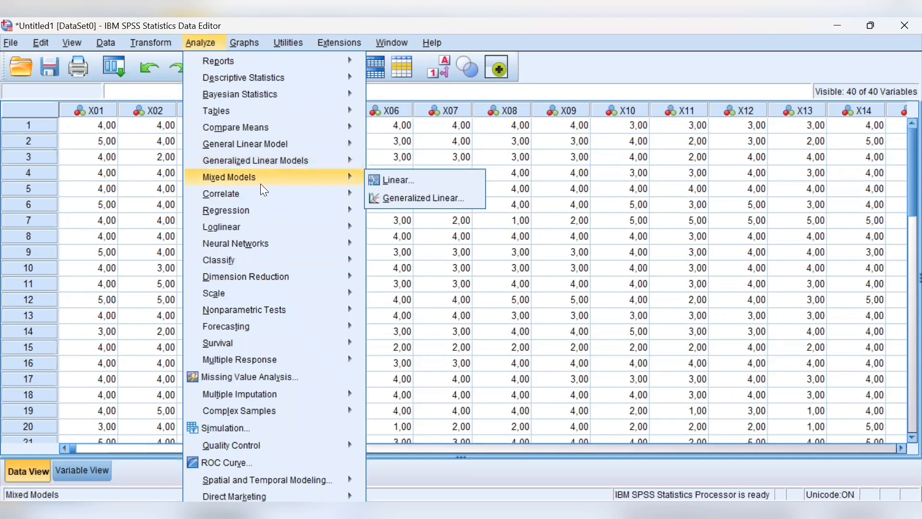
pyautogui.moveTo(268, 293)
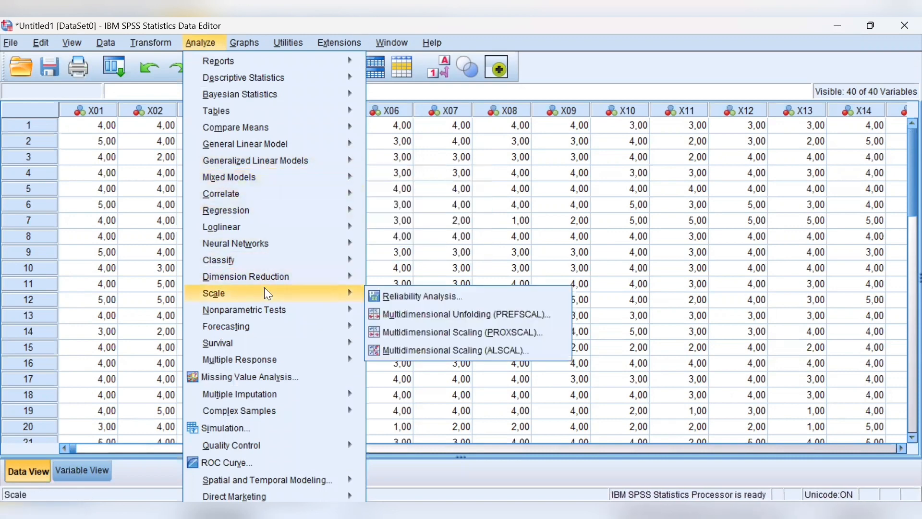
pyautogui.click(410, 294)
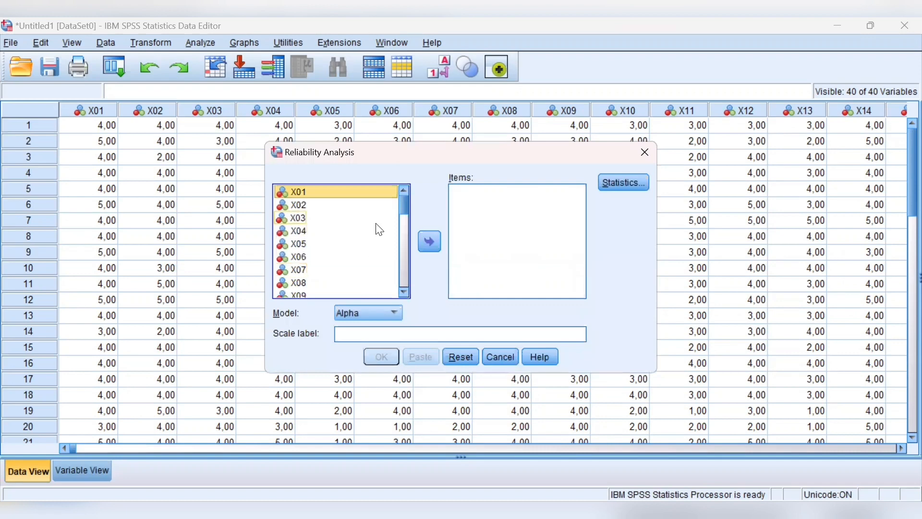
pyautogui.hotkey('ctrl', 'a')
pyautogui.click(434, 243)
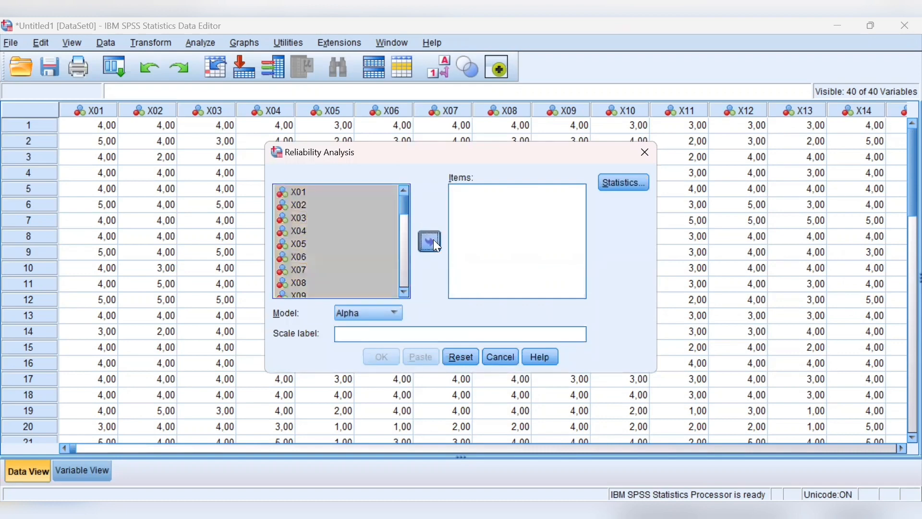
pyautogui.scroll(-10, 510, 252)
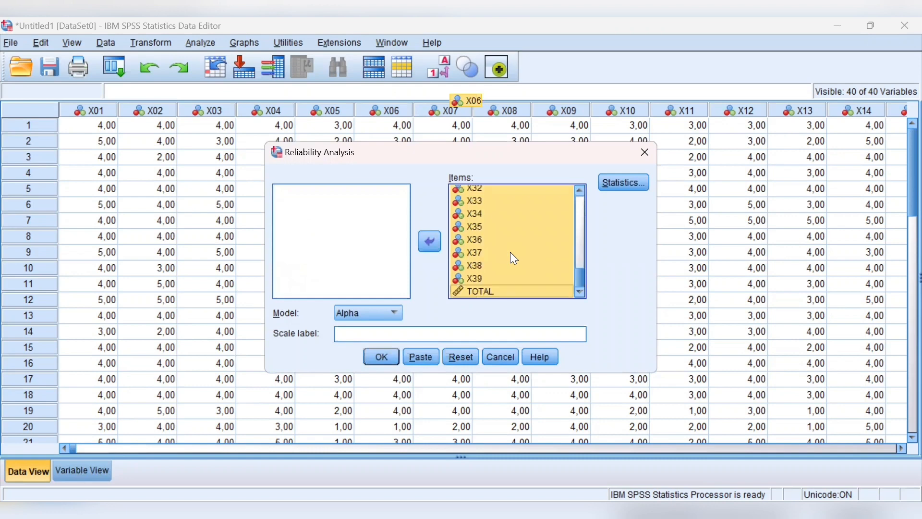
pyautogui.click(513, 292)
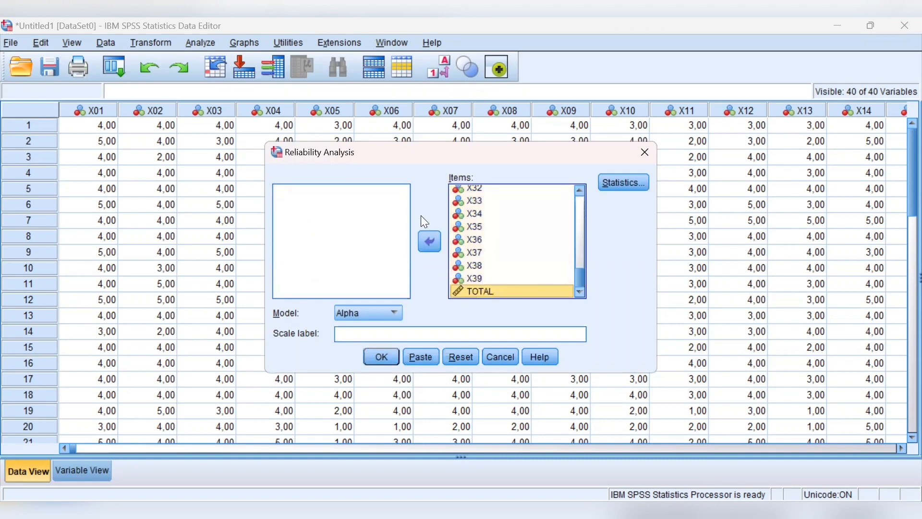
pyautogui.click(430, 241)
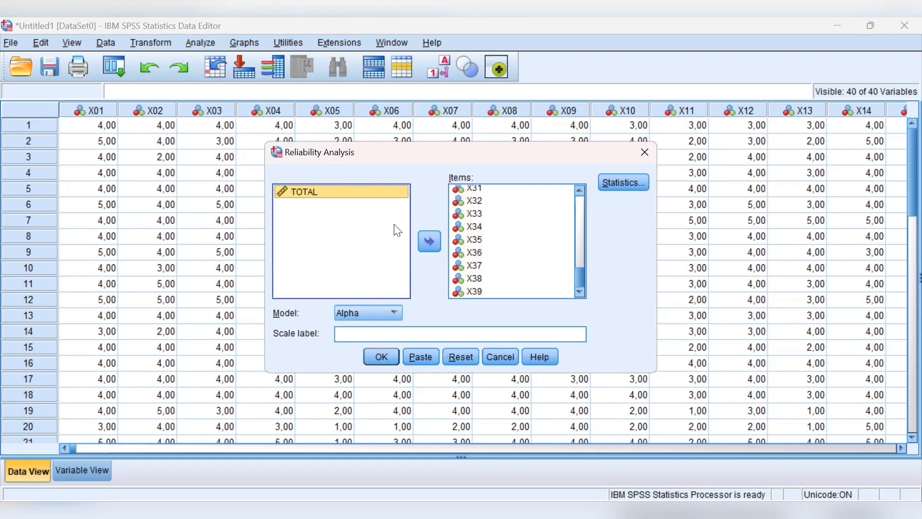
# - Request Item, Scale and Scale if item deleted descriptives plus Correlations summaries, and run the reliability analysis with the Alpha model
pyautogui.click(619, 188)
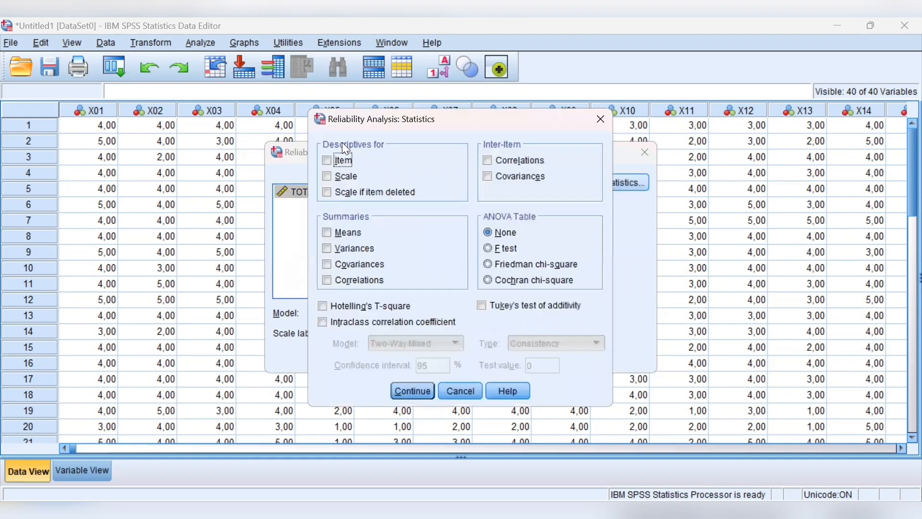
pyautogui.click(329, 179)
pyautogui.click(328, 192)
pyautogui.click(329, 281)
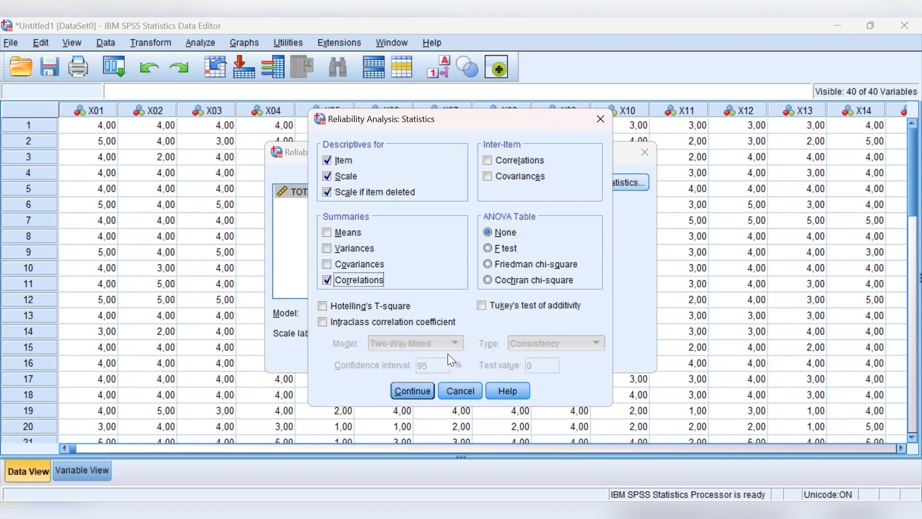
pyautogui.click(418, 392)
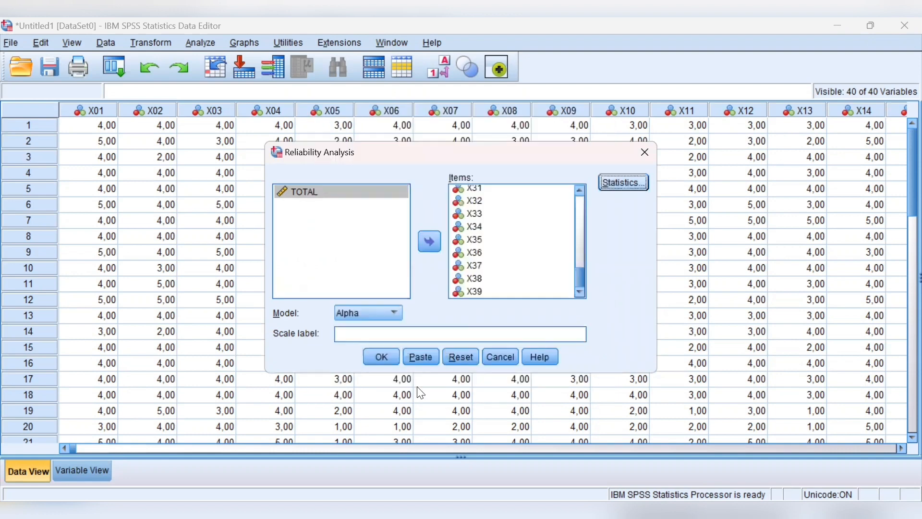
pyautogui.click(385, 356)
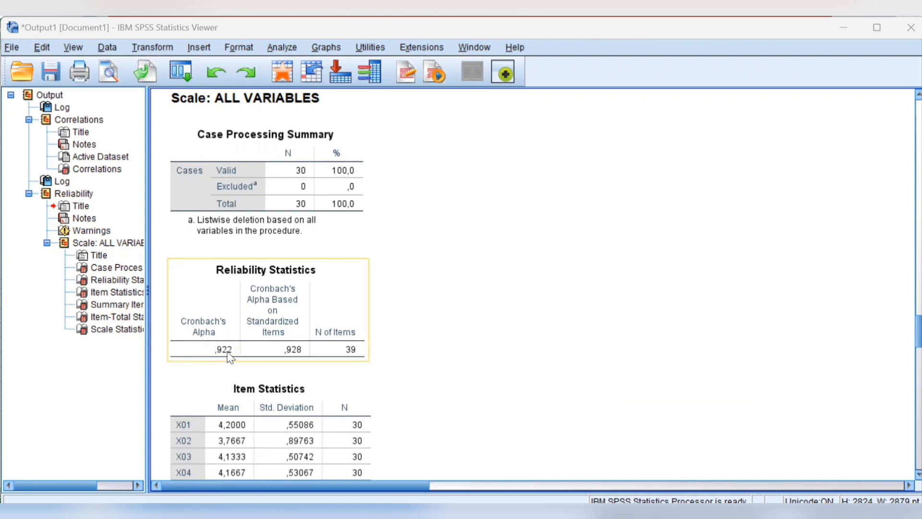
pyautogui.click(432, 199)
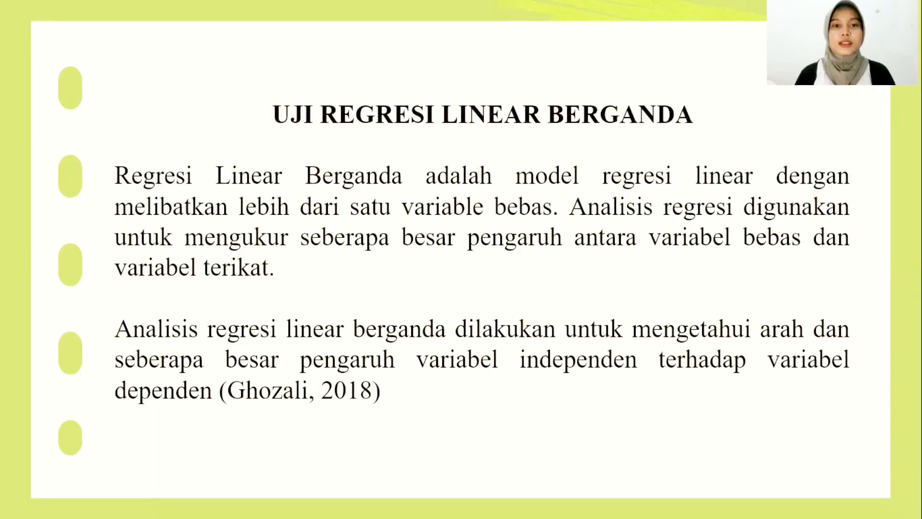